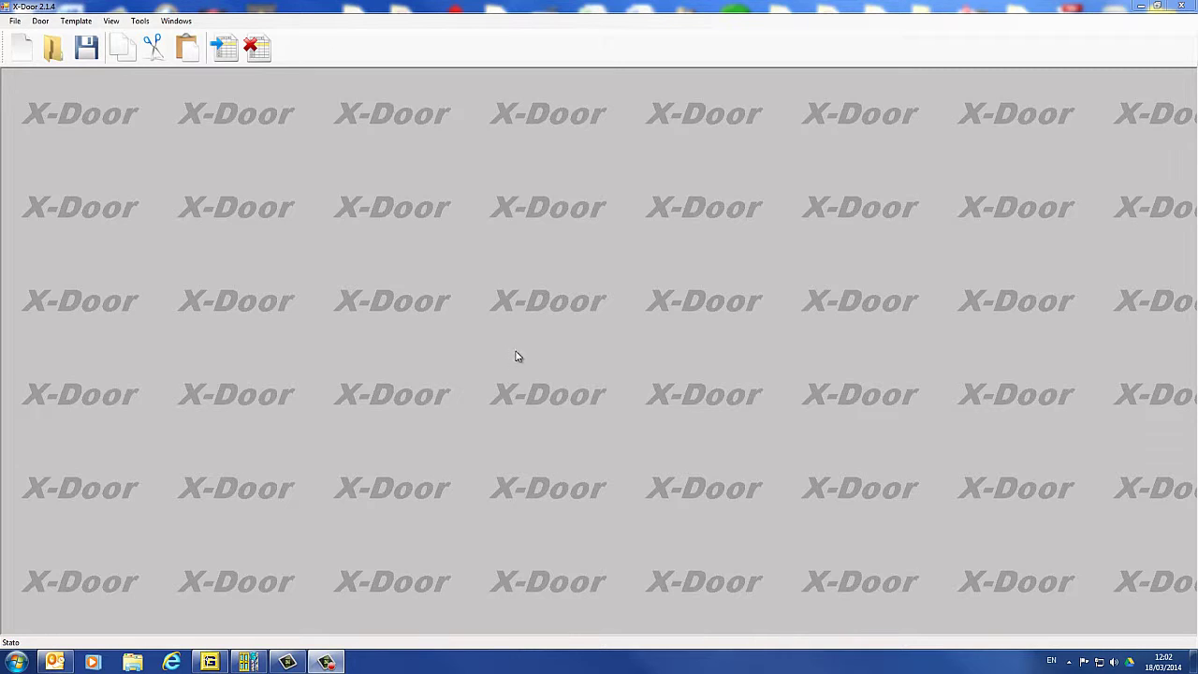
Create a new door from the 838 template and name it "demo door"
{"action": "left_click", "coordinate": [22, 55]}
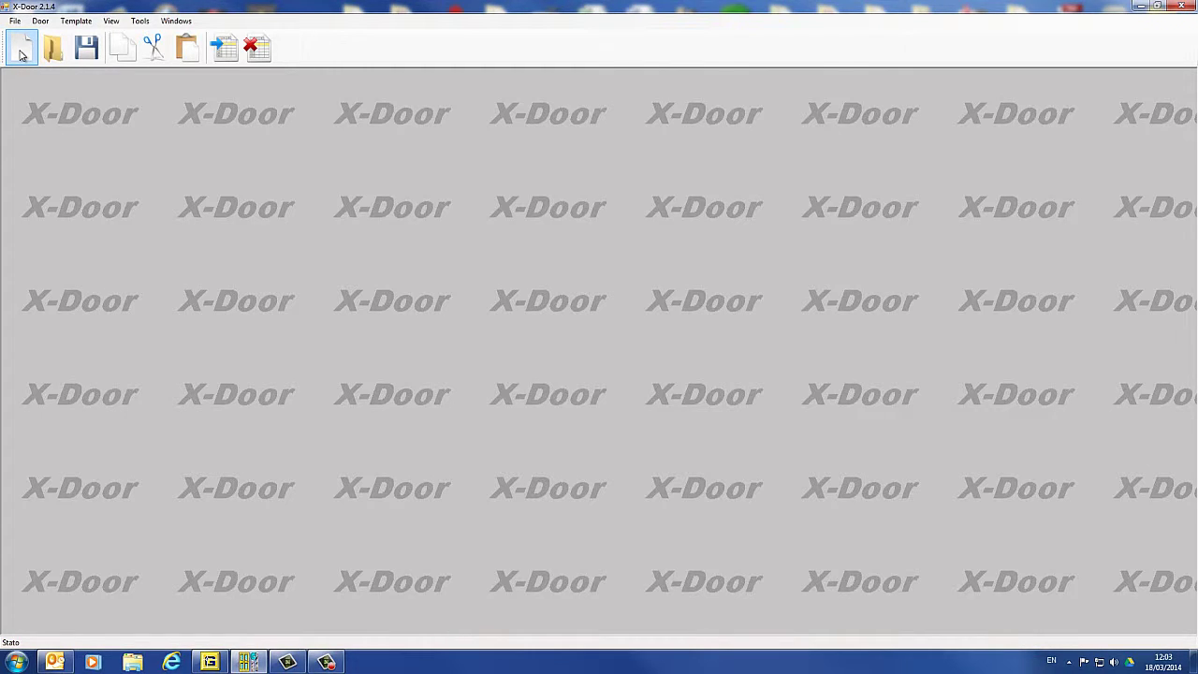
{"action": "left_click", "coordinate": [22, 54]}
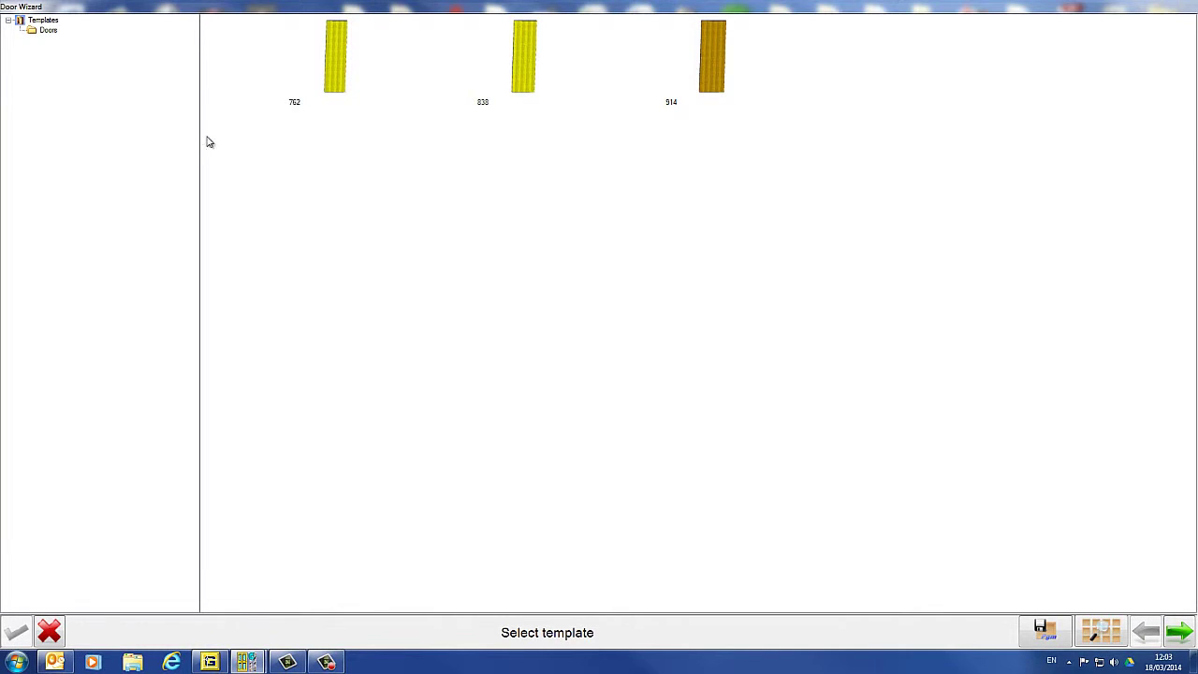
{"action": "double_click", "coordinate": [526, 67]}
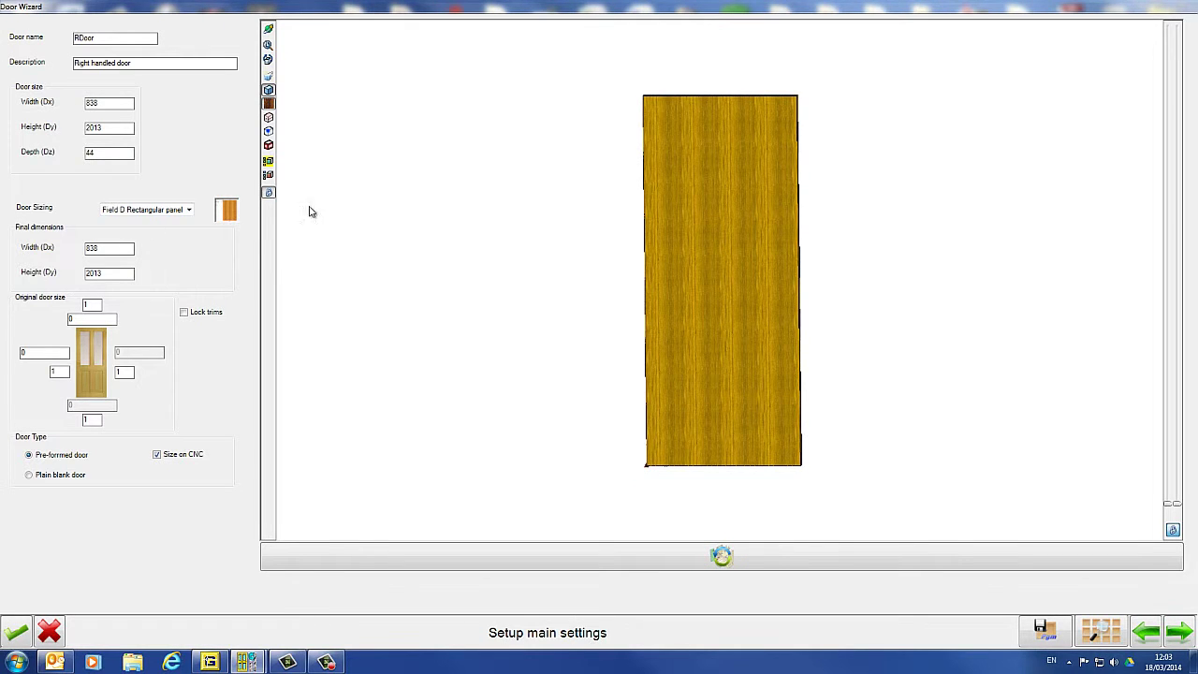
{"action": "double_click", "coordinate": [101, 38]}
{"action": "type", "text": "4"}
Choose the first Field A Rectangular panel sizing macro and set the door's final dimensions to 800 wide by 2000 high
{"action": "left_click", "coordinate": [188, 210]}
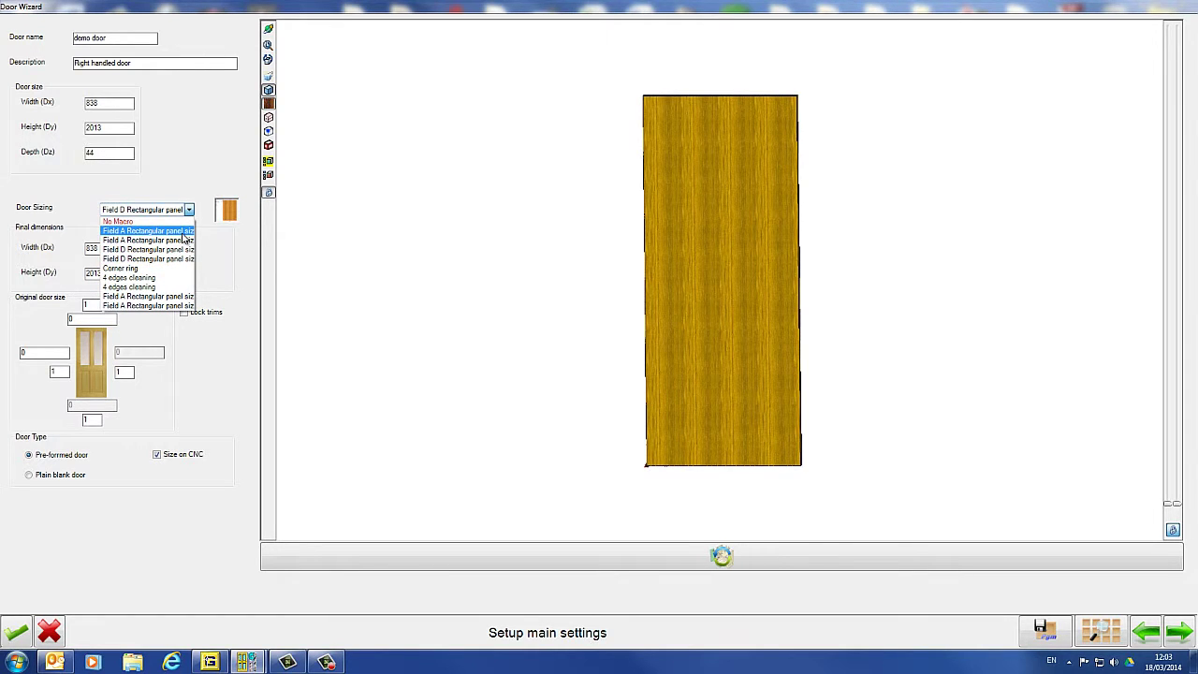
{"action": "left_click", "coordinate": [183, 234]}
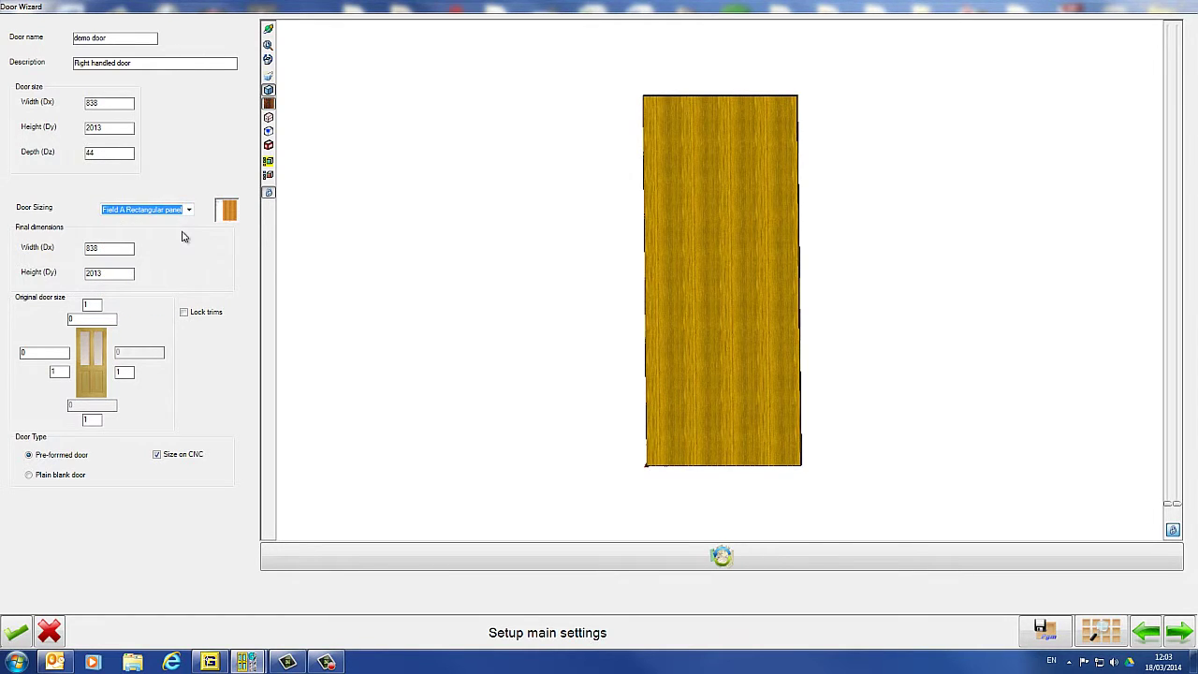
{"action": "double_click", "coordinate": [117, 248]}
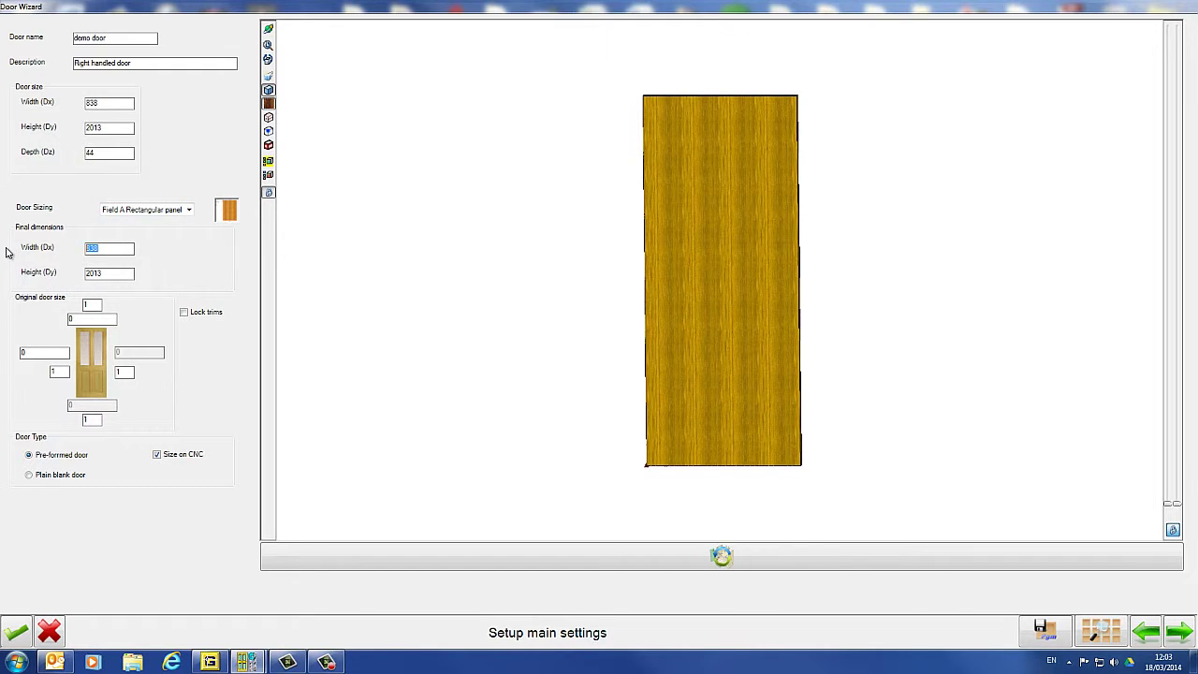
{"action": "type", "text": "800"}
{"action": "key", "text": "Tab"}
{"action": "type", "text": "200"}
Set the trim at the top edge of the original door to 5 and regenerate the door preview
{"action": "left_click", "coordinate": [118, 248]}
{"action": "left_click", "coordinate": [85, 319]}
{"action": "type", "text": "5"}
{"action": "left_click", "coordinate": [406, 564]}
{"action": "left_click_drag", "start_coordinate": [739, 182], "coordinate": [809, 200]}
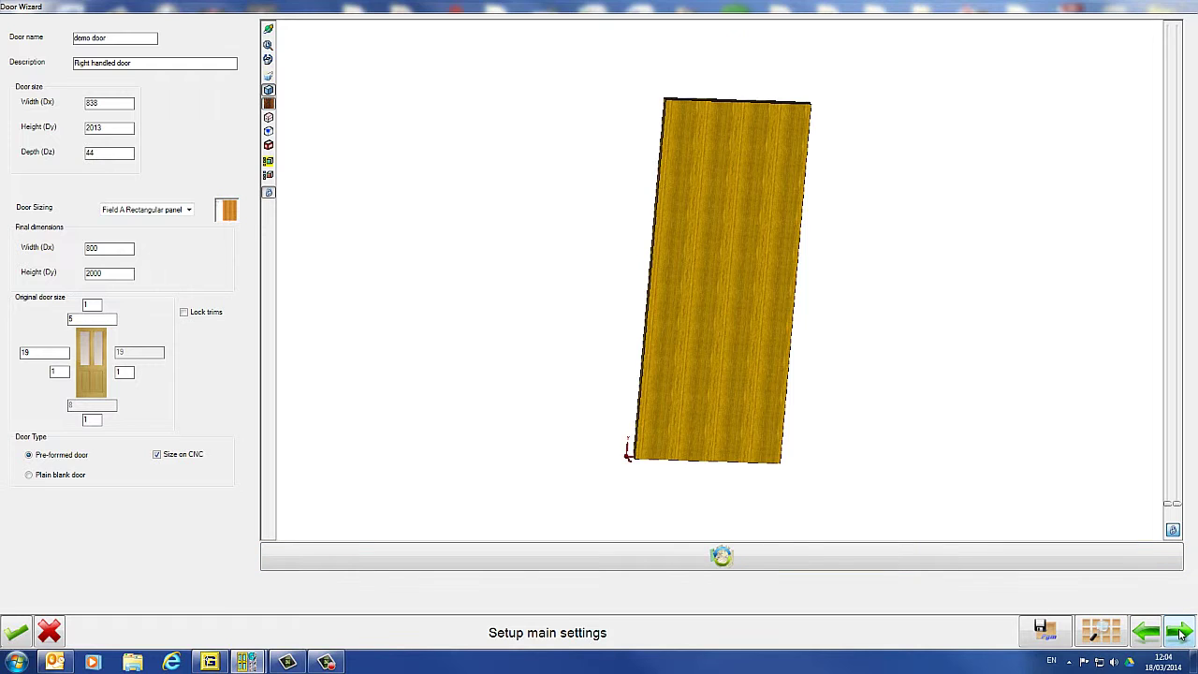
Assign the ECLAT ARCH - BLANK TOP and ECLAT MID - BLANK TOP macros to apertures 1 and 2, and BLANK TOP to the letterplate
{"action": "left_click", "coordinate": [1180, 634]}
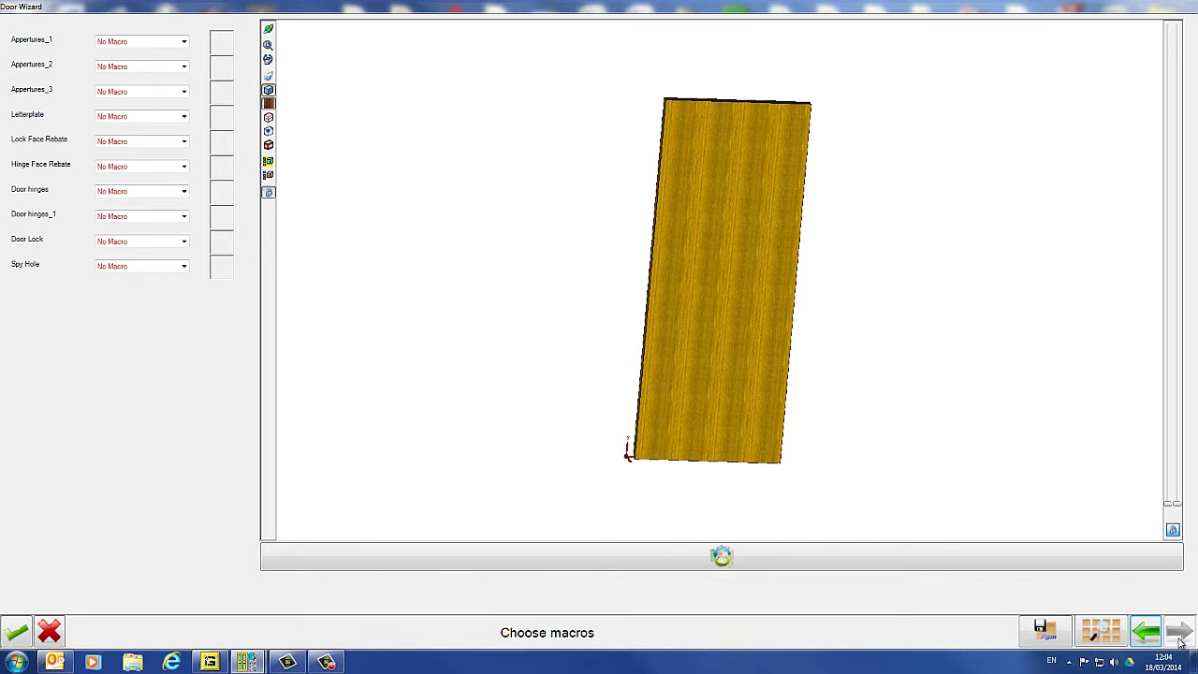
{"action": "left_click", "coordinate": [184, 43]}
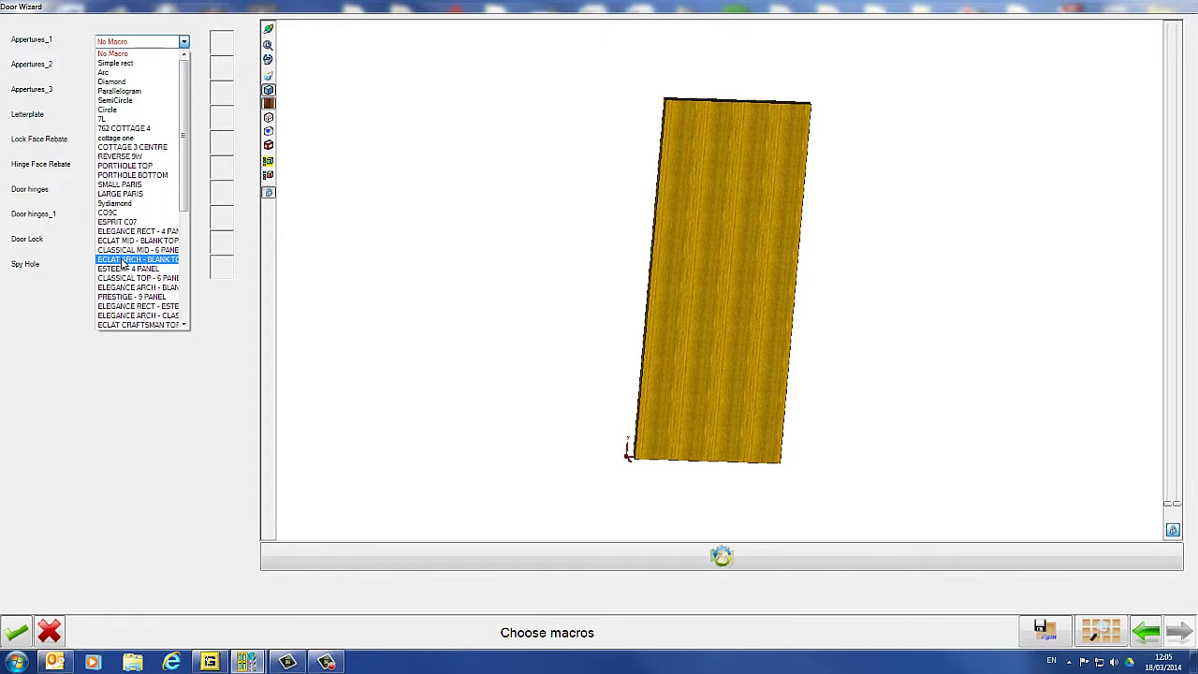
{"action": "left_click", "coordinate": [121, 261]}
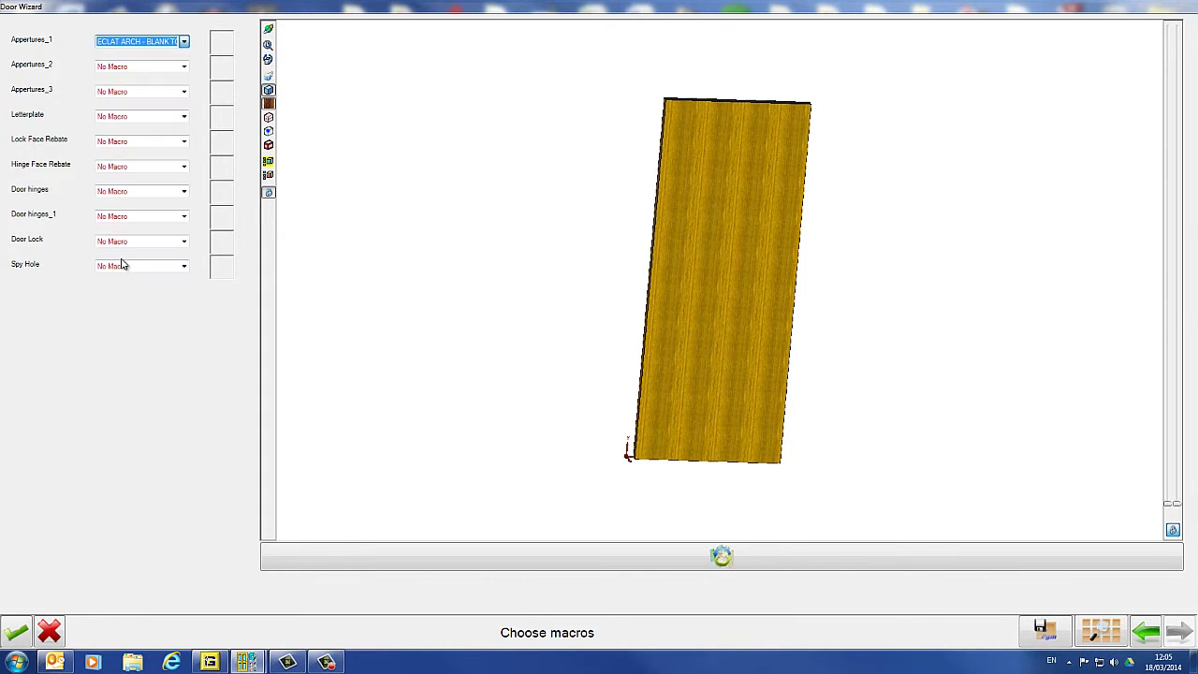
{"action": "left_click", "coordinate": [184, 67]}
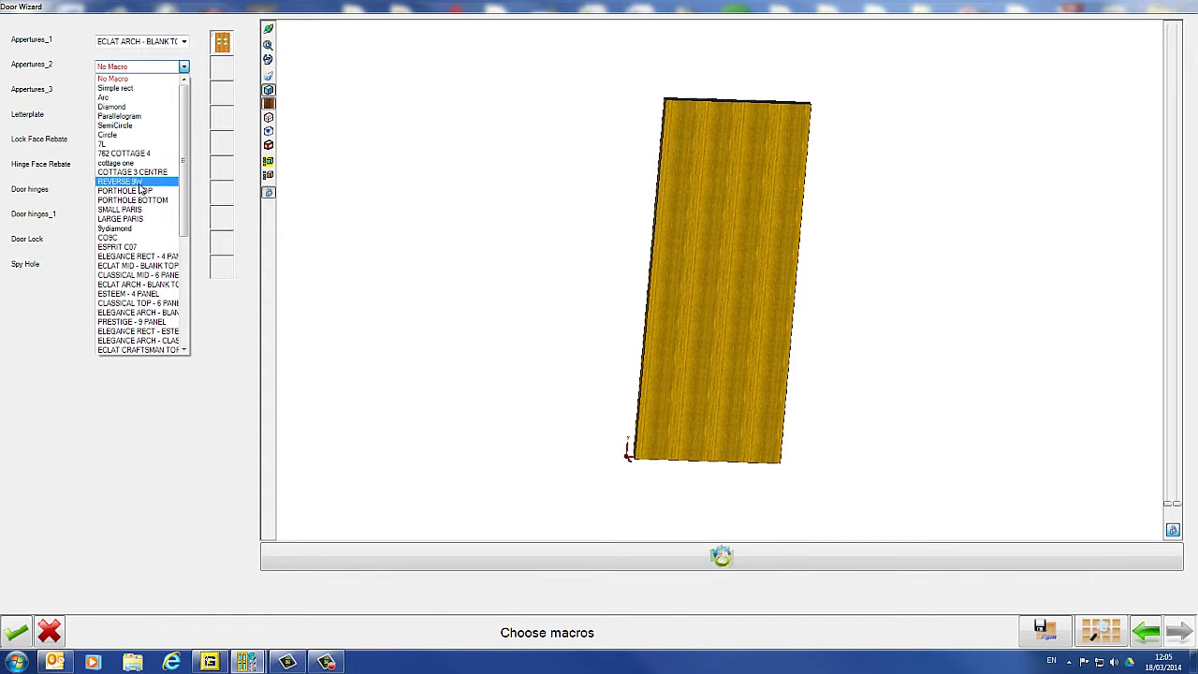
{"action": "left_click", "coordinate": [139, 267]}
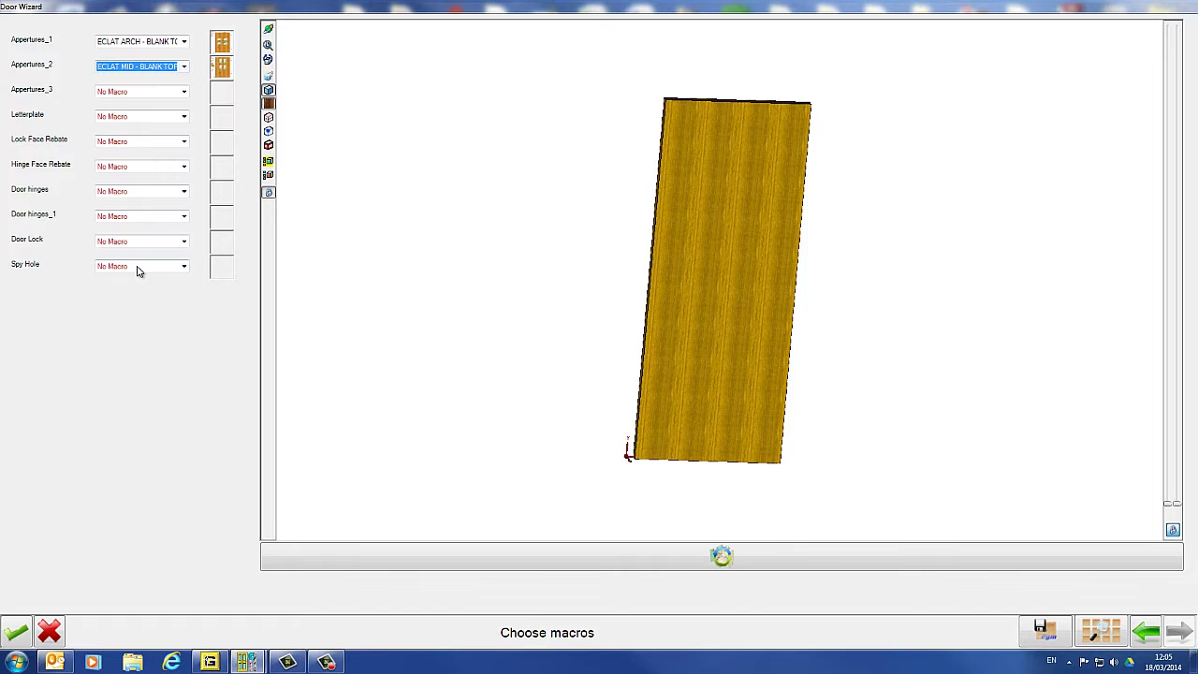
{"action": "left_click", "coordinate": [184, 117]}
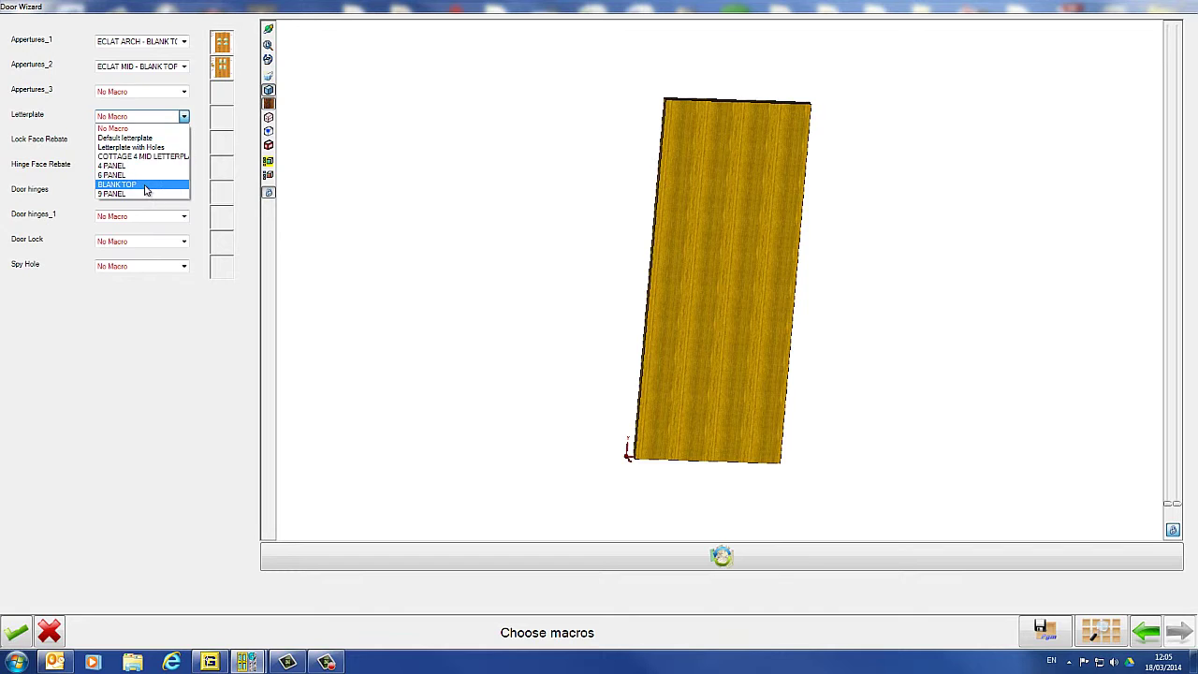
{"action": "left_click", "coordinate": [145, 186]}
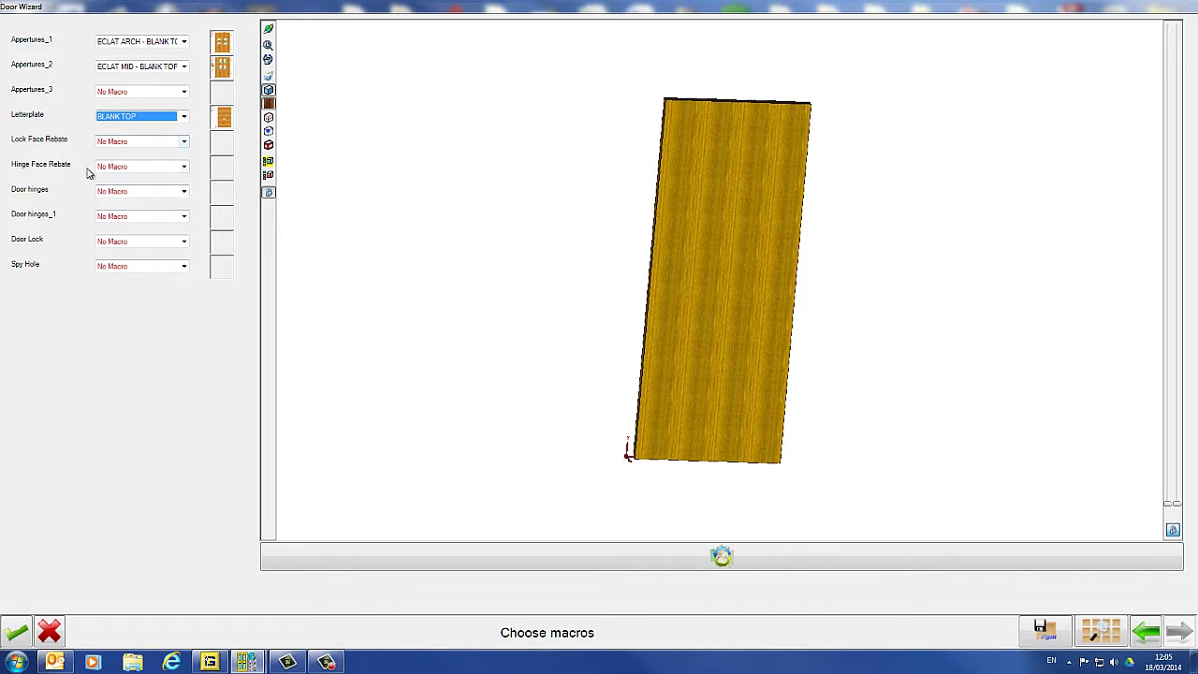
Assign the BUTT 100 X 35 macro to the door hinges and TRU LOCK WINDSOR to the door lock
{"action": "left_click", "coordinate": [184, 193]}
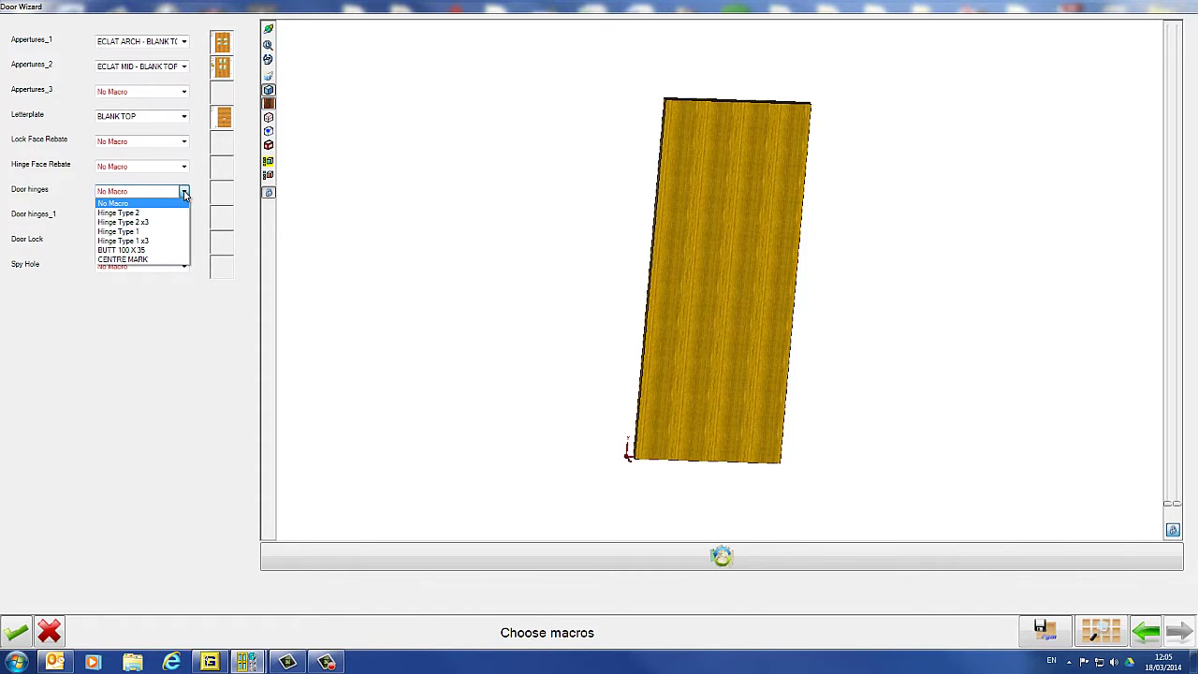
{"action": "left_click", "coordinate": [153, 251]}
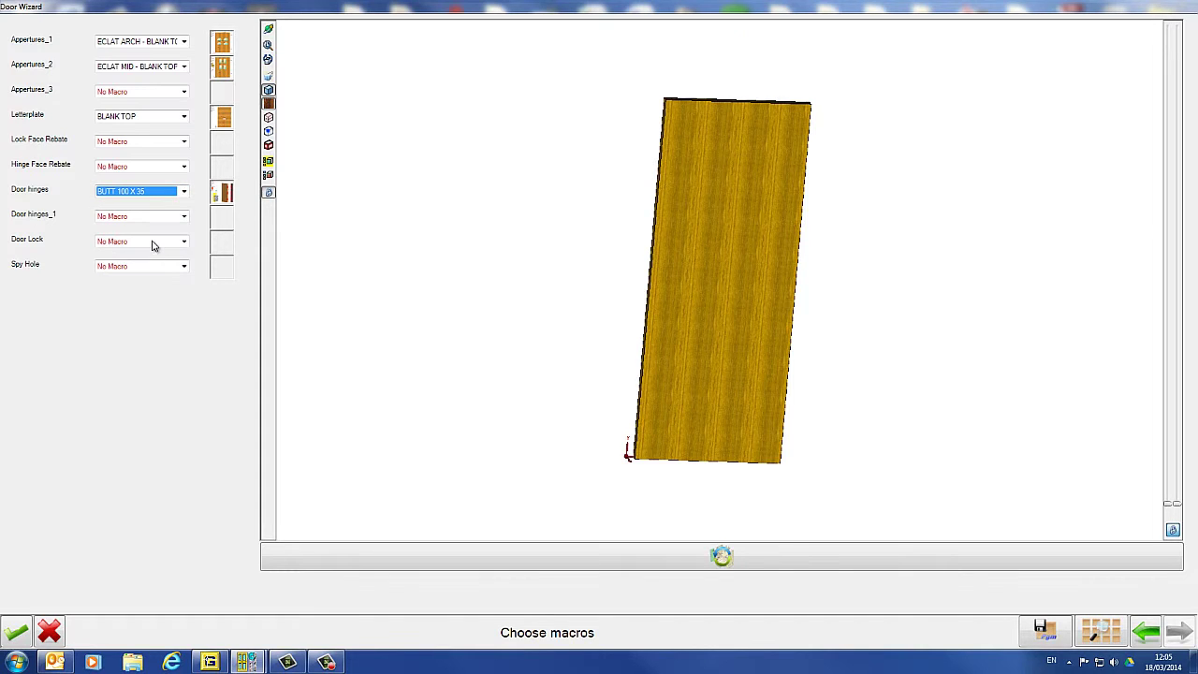
{"action": "left_click", "coordinate": [185, 241]}
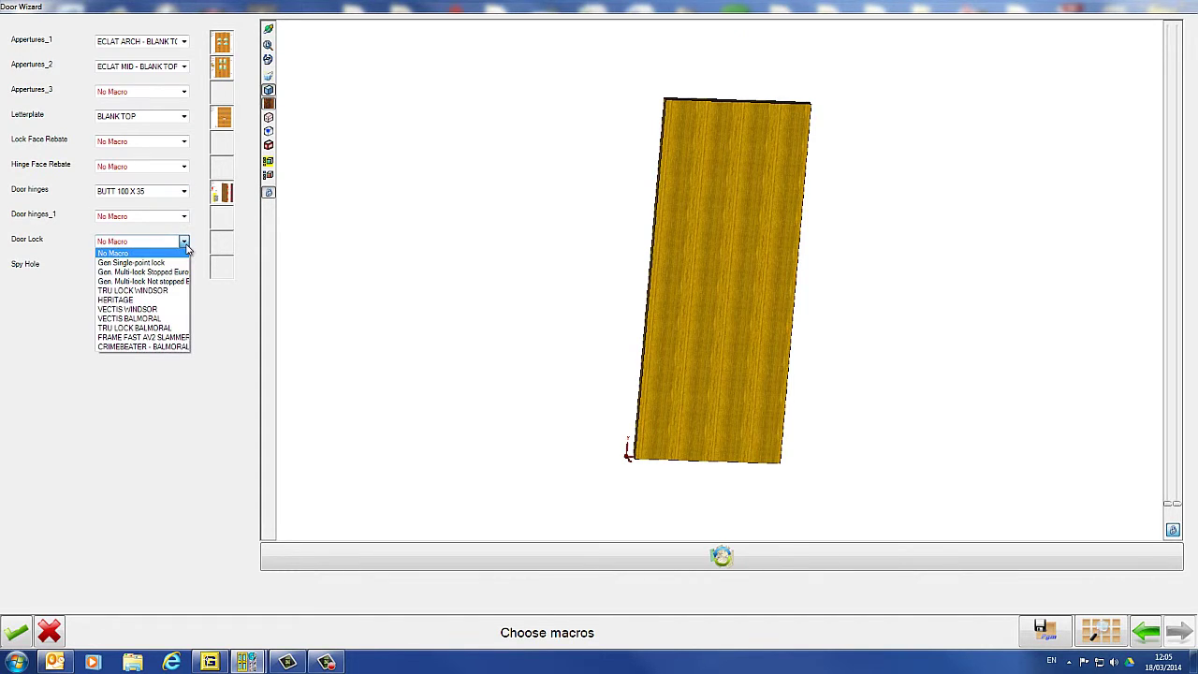
{"action": "left_click", "coordinate": [169, 293]}
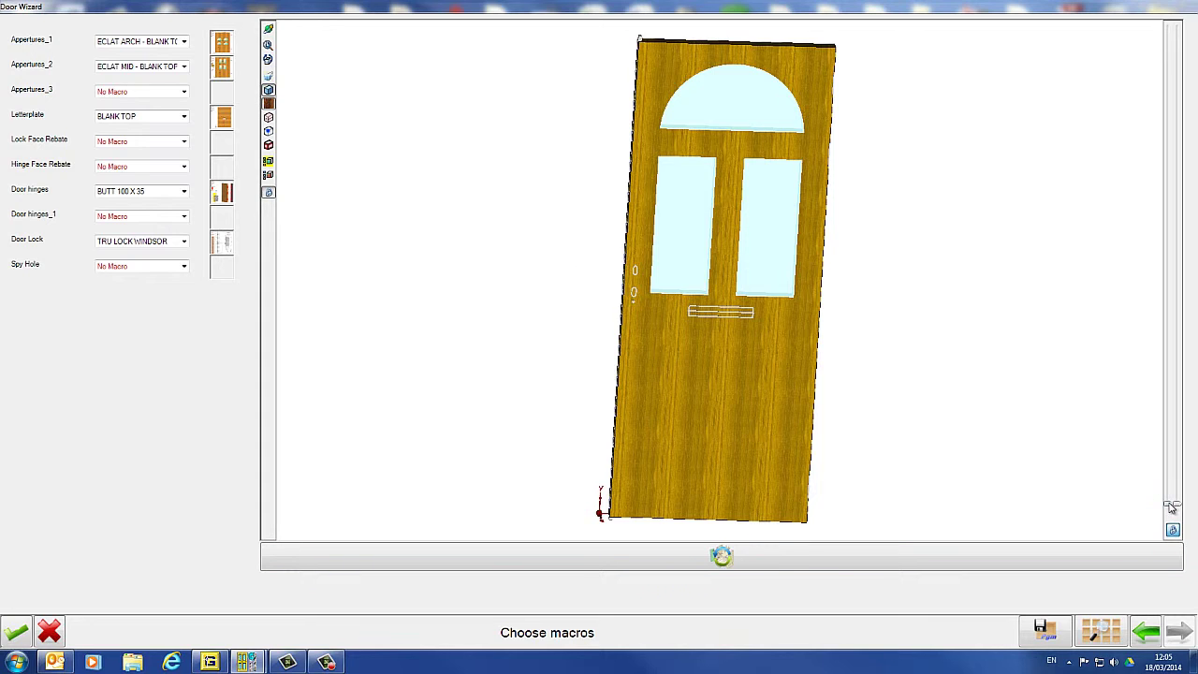
Examine the lock, letterplate and hinge machining through a semi-transparent door from several angles, and restore the door's opacity
{"action": "left_click_drag", "start_coordinate": [1171, 506], "coordinate": [1150, 222]}
{"action": "left_click_drag", "start_coordinate": [802, 268], "coordinate": [861, 277]}
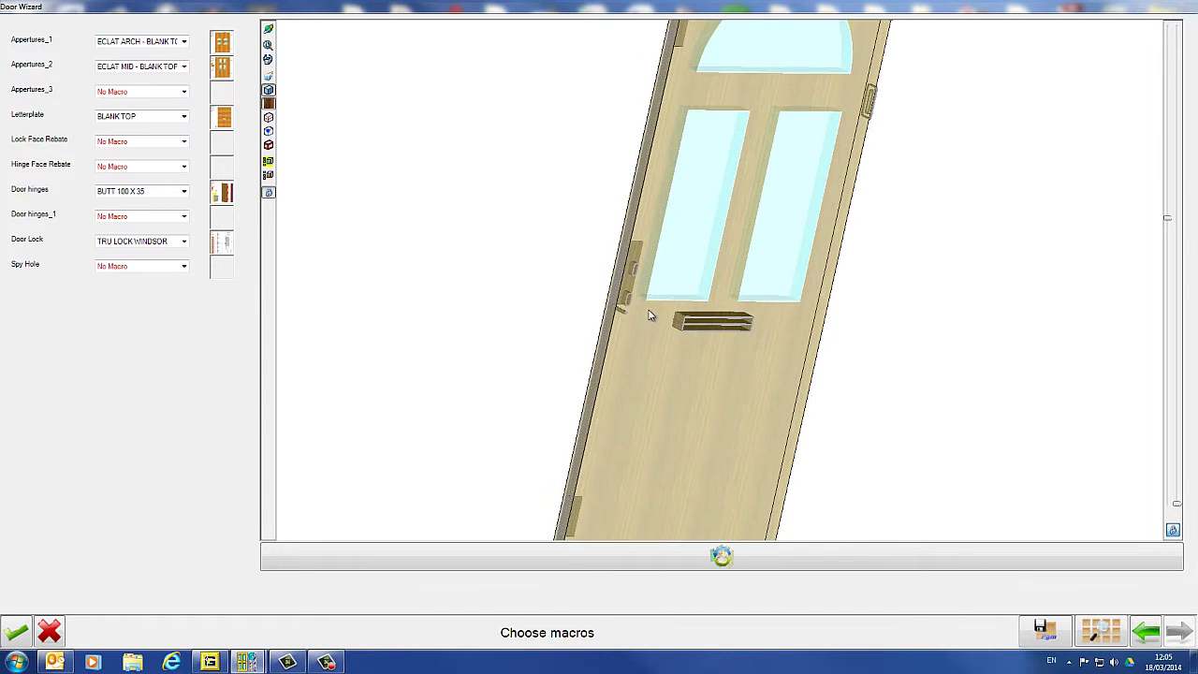
{"action": "left_click_drag", "start_coordinate": [629, 356], "coordinate": [584, 369]}
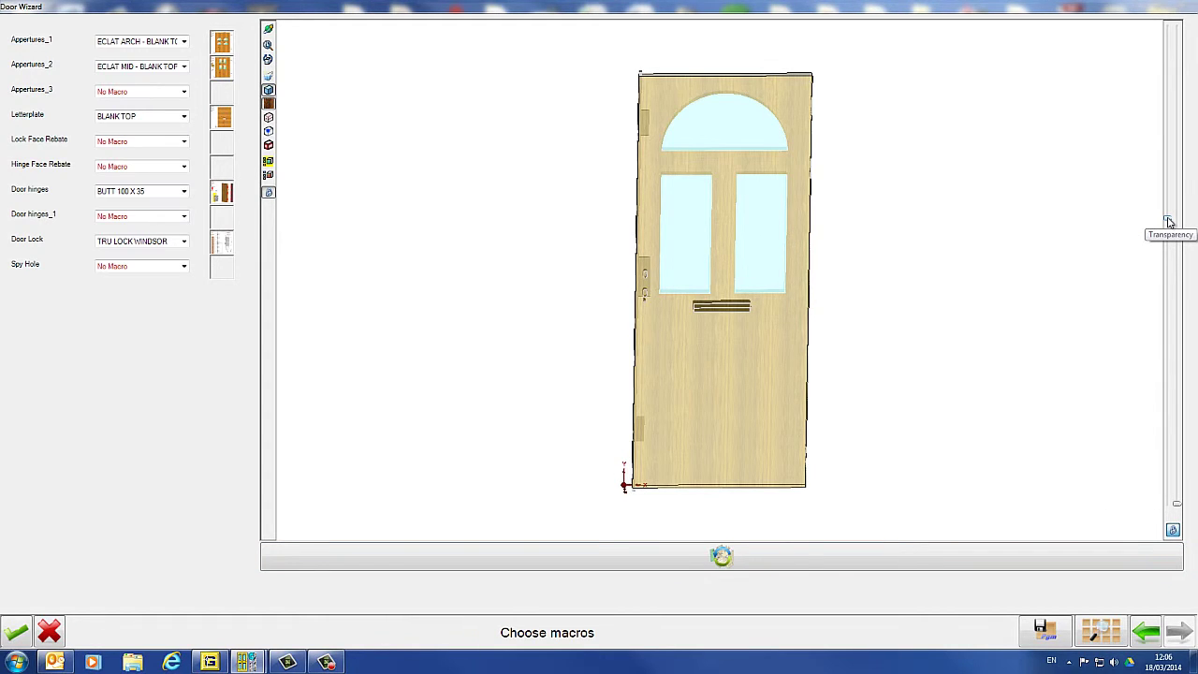
{"action": "left_click_drag", "start_coordinate": [877, 348], "coordinate": [731, 256]}
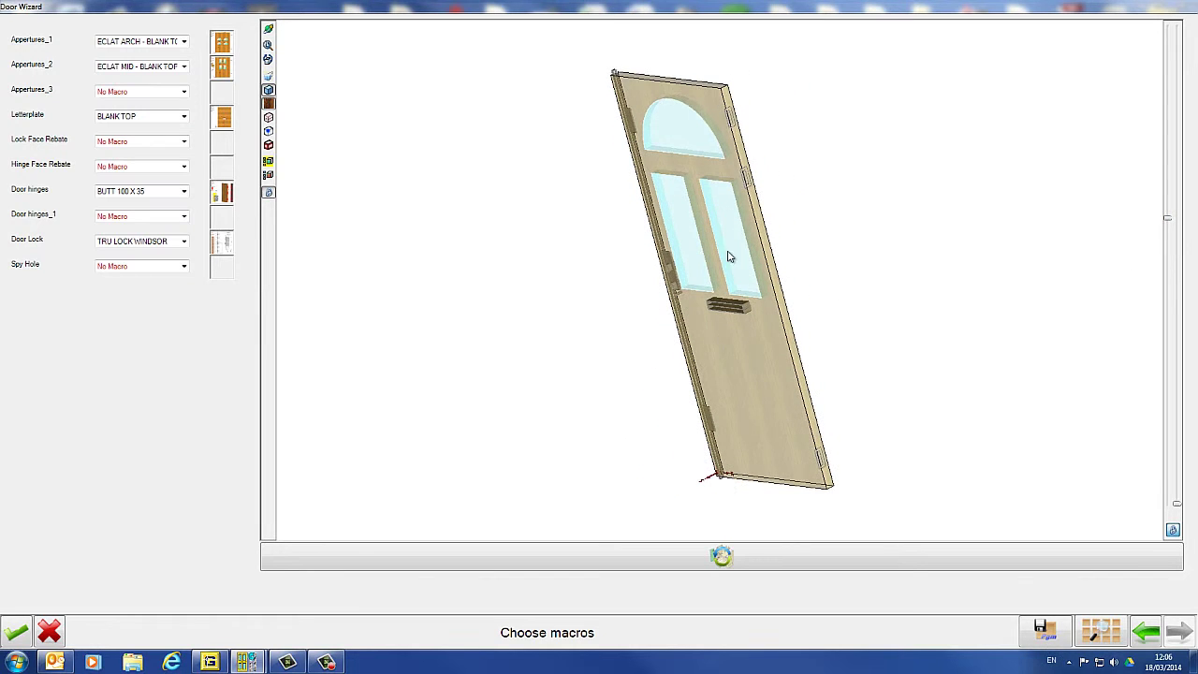
{"action": "left_click", "coordinate": [1167, 221]}
{"action": "left_click_drag", "start_coordinate": [857, 328], "coordinate": [921, 307]}
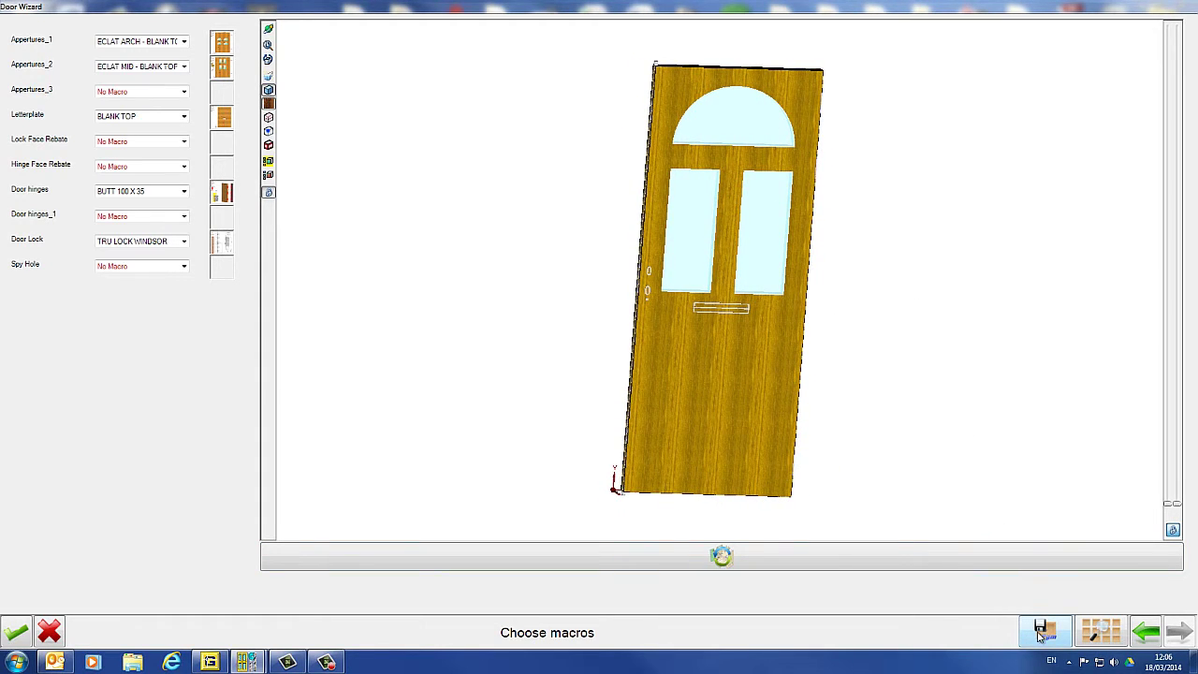